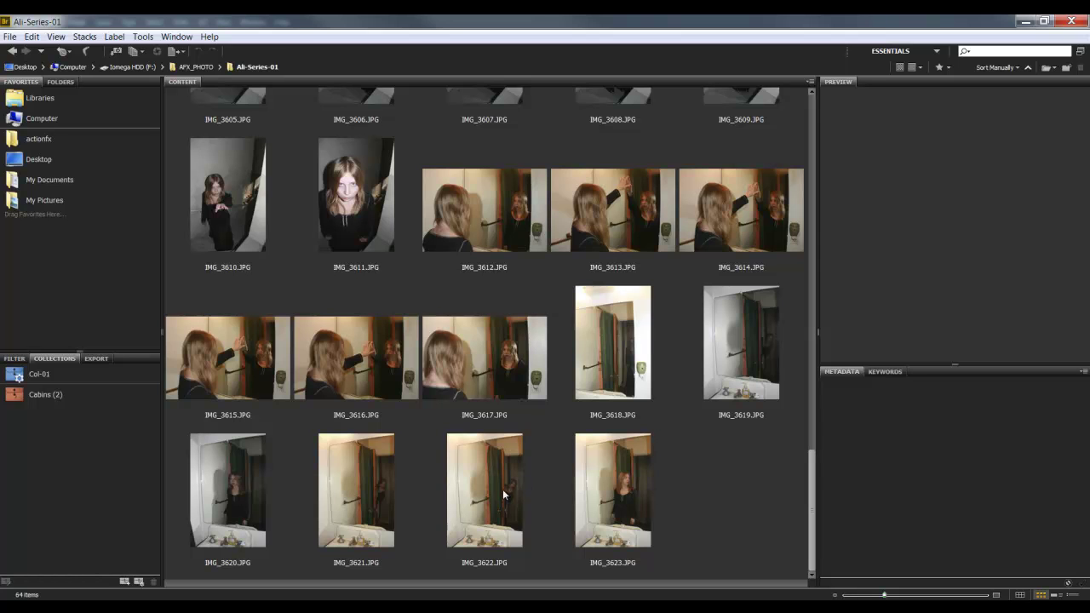
- In Bridge, select IMG_3623.JPG and add IMG_3622.JPG from the Ali-Series-01 folder
click(483, 489)
click(610, 488)
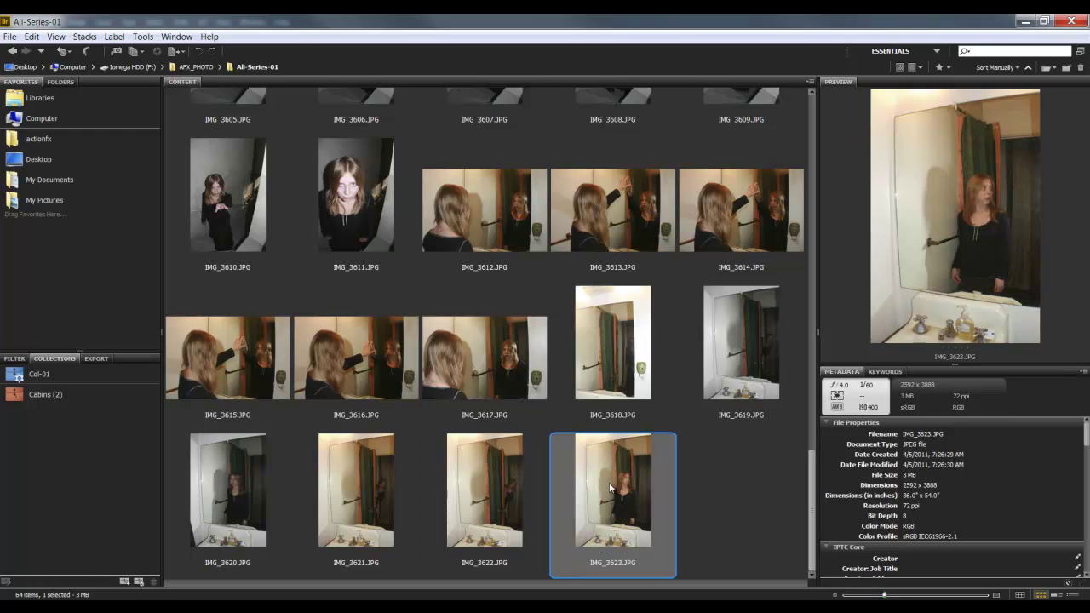
ctrl+click(481, 479)
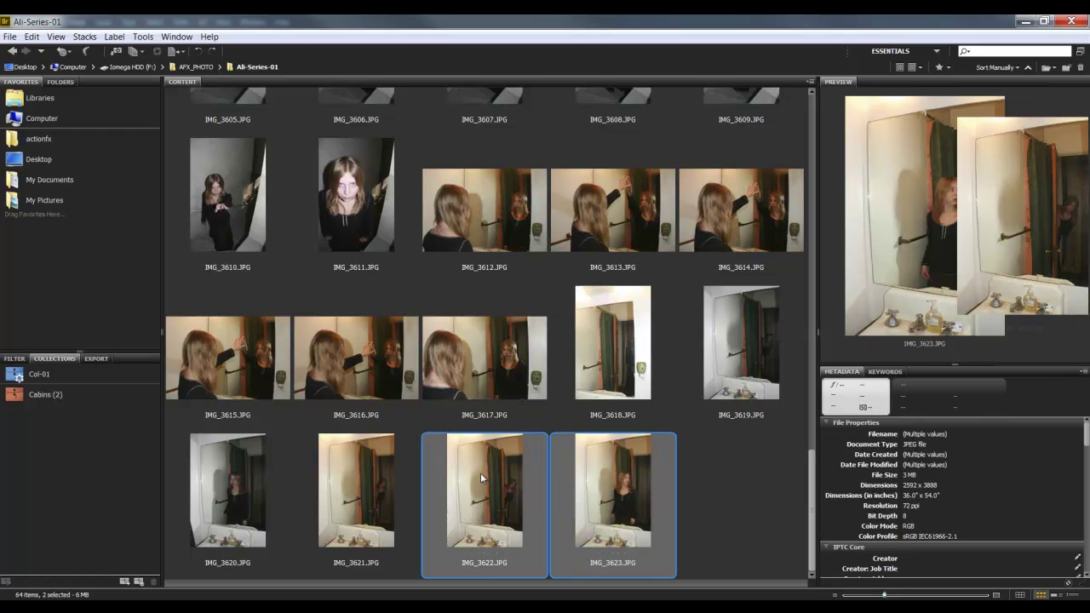
- Open both photos and copy all of IMG_3623 into IMG_3622 as Layer 1
right_click(487, 477)
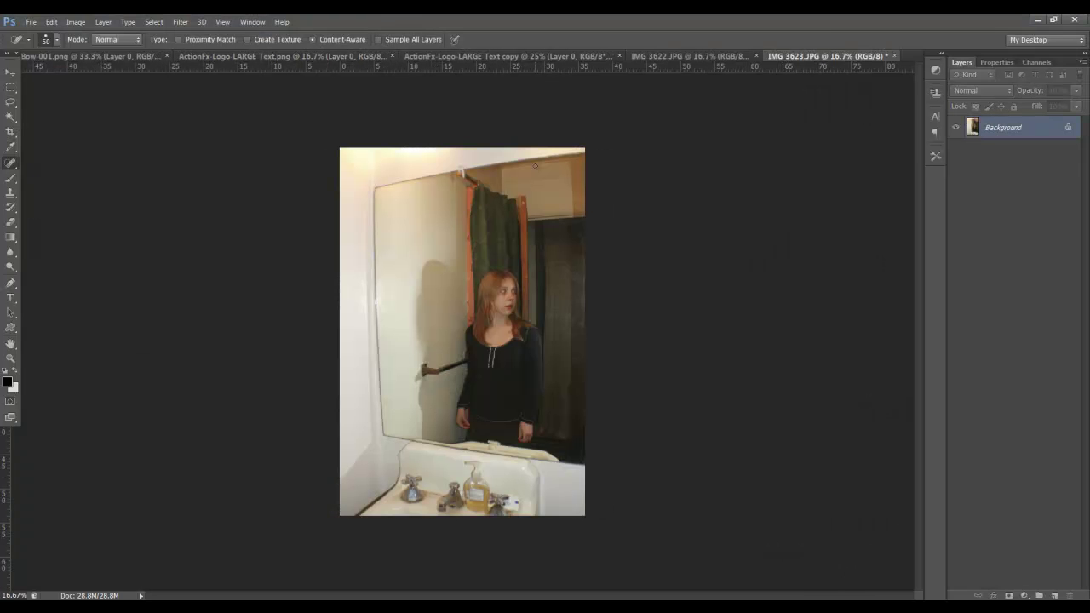
click(710, 54)
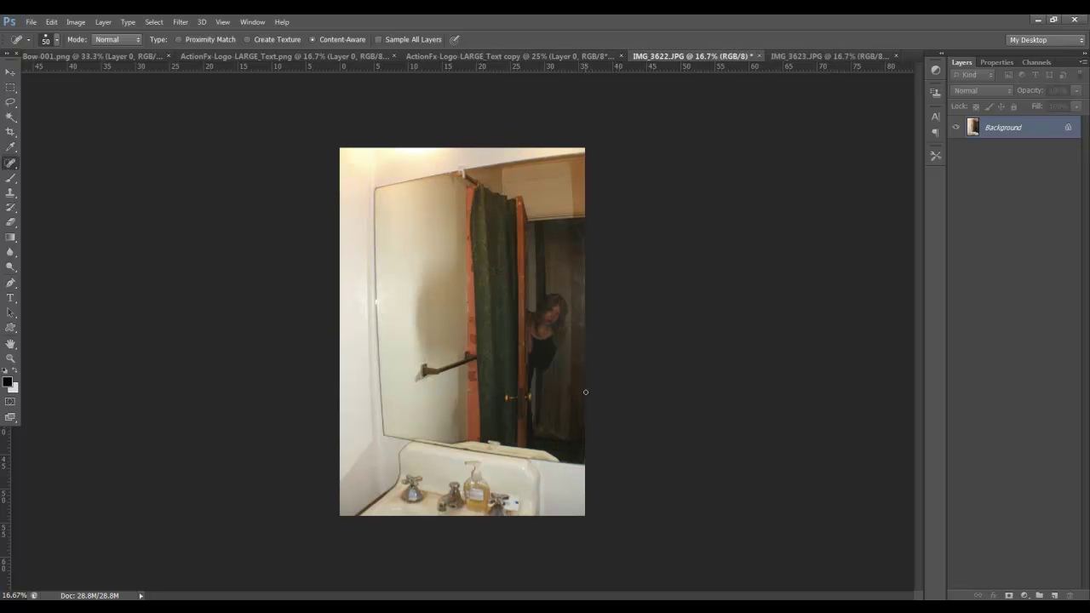
click(821, 58)
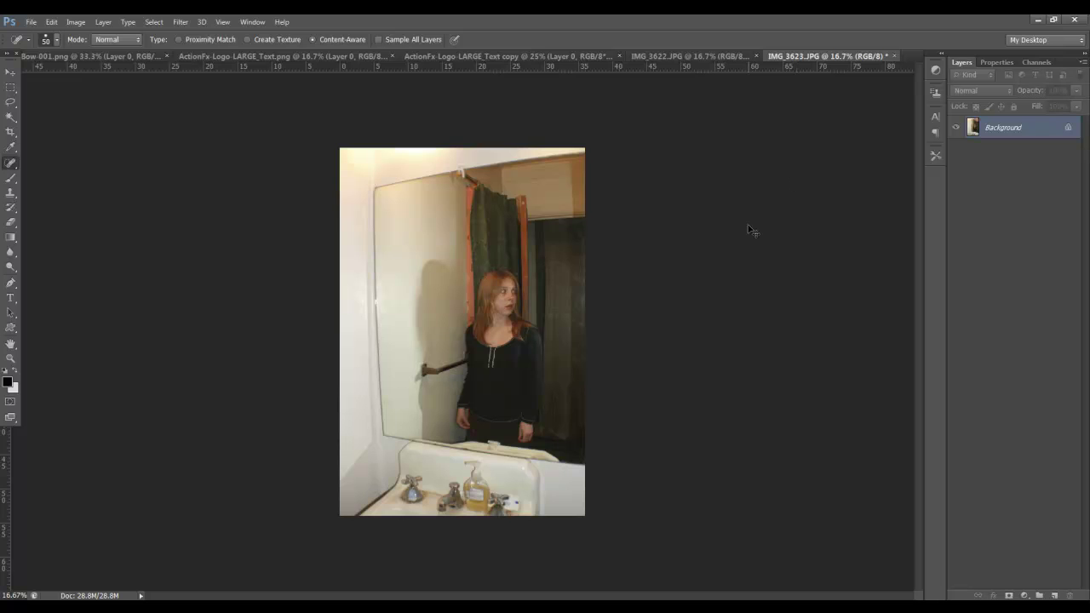
key(ctrl+a)
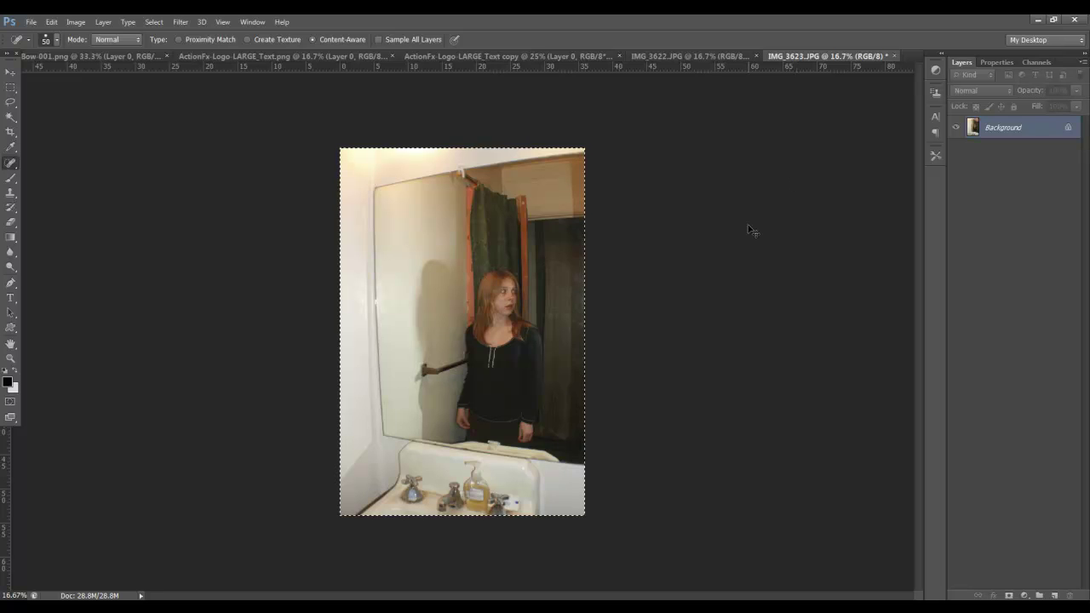
click(669, 56)
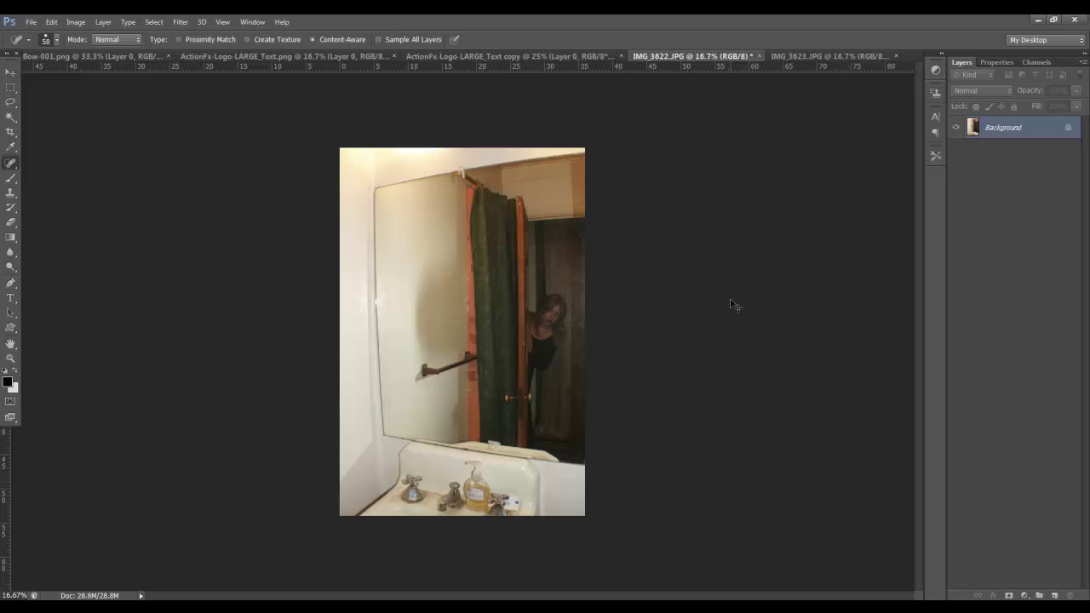
key(ctrl+v)
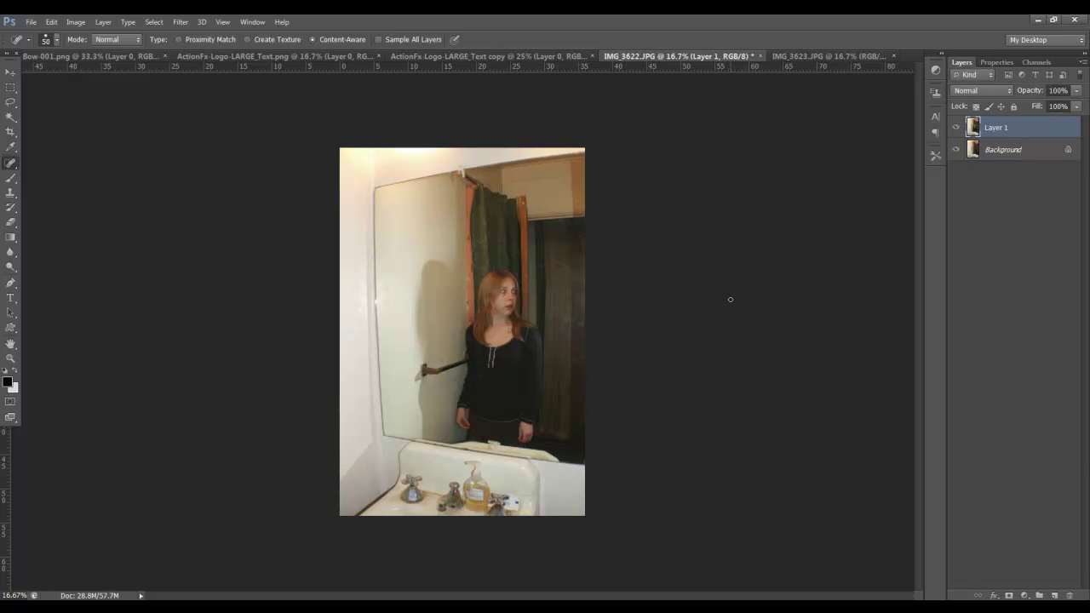
- Add a layer mask to Layer 1 and brush over the curtain area
click(1009, 595)
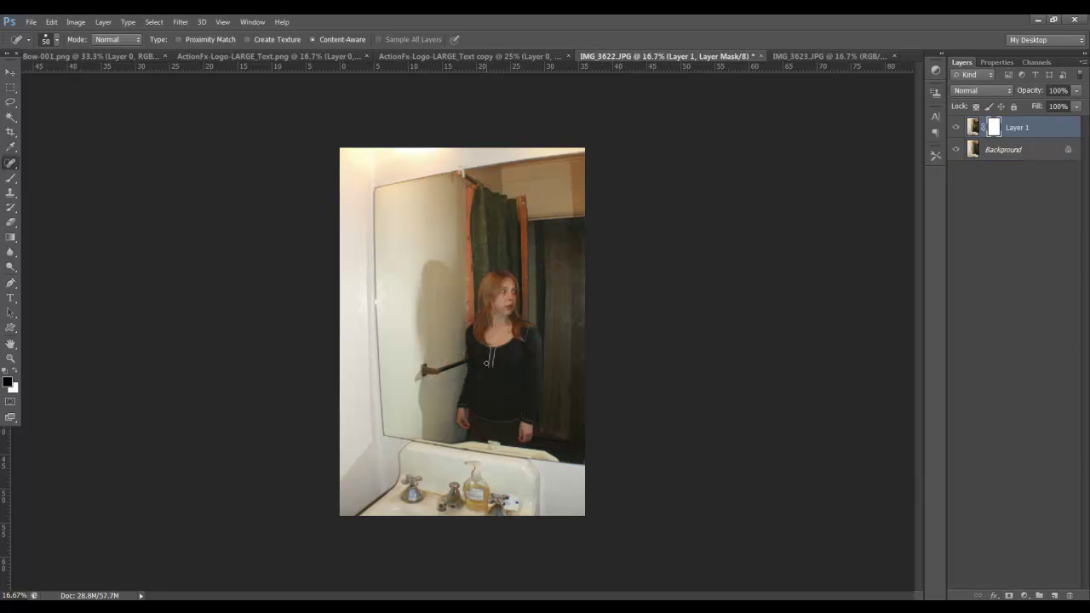
click(11, 178)
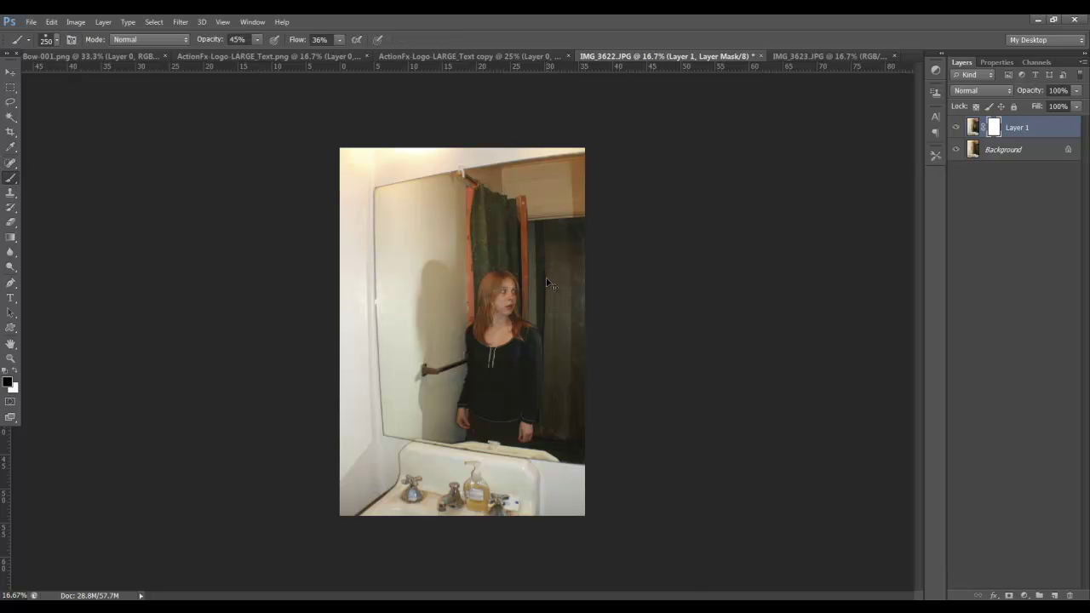
key(ctrl+plus)
key(ctrl+plus)
key(ctrl+plus)
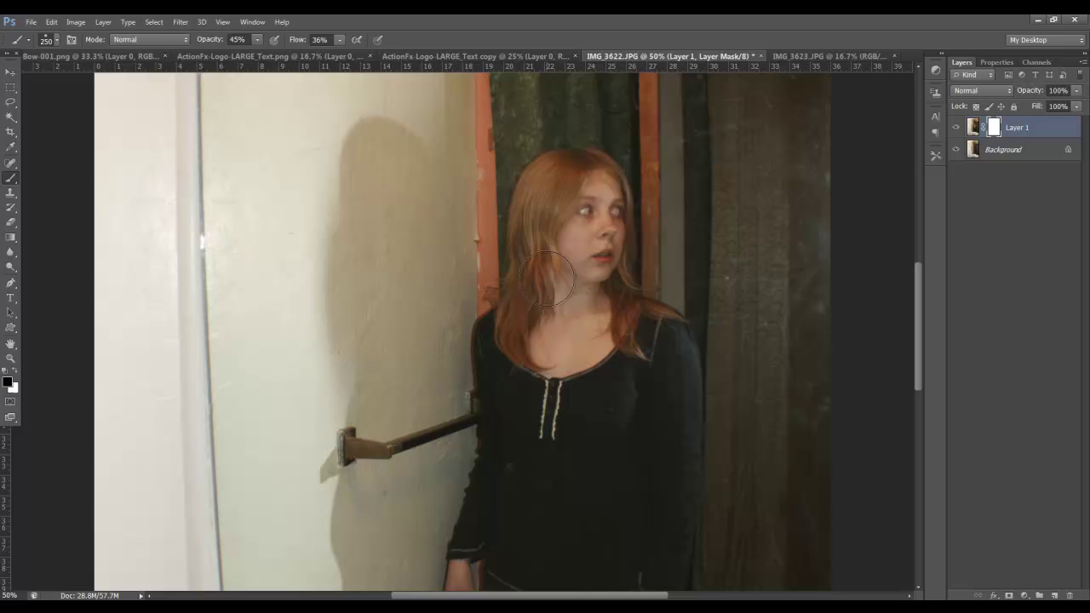
drag(816, 306, 644, 331)
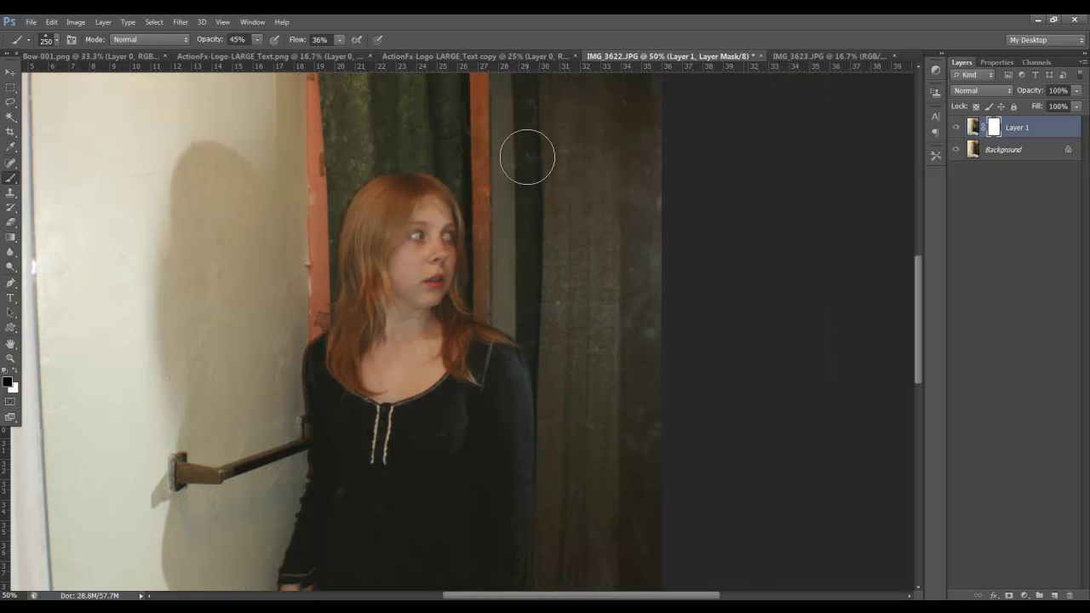
mouse_move(530, 151)
mouse_down()
mouse_move(526, 260)
mouse_move(567, 392)
mouse_up()
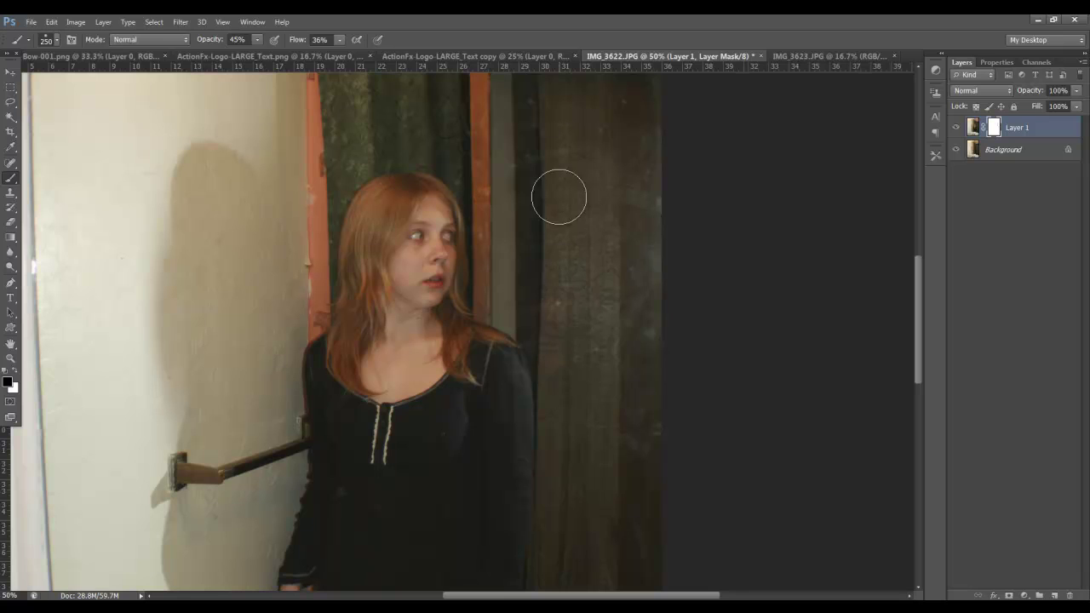
mouse_move(558, 196)
mouse_down()
mouse_move(584, 410)
mouse_move(593, 278)
mouse_move(583, 246)
mouse_move(565, 372)
mouse_move(604, 249)
mouse_move(603, 354)
mouse_move(584, 366)
mouse_move(603, 275)
mouse_move(590, 405)
mouse_move(566, 426)
mouse_move(592, 344)
mouse_move(558, 410)
mouse_move(552, 300)
mouse_move(580, 228)
mouse_move(590, 367)
mouse_move(574, 464)
mouse_move(568, 413)
mouse_move(570, 478)
mouse_move(562, 399)
mouse_up()
- Refine the mask to reveal the ghost girl's face, hair and shoulder
key(bracketleft)
key(bracketleft)
key(bracketleft)
key(bracketleft)
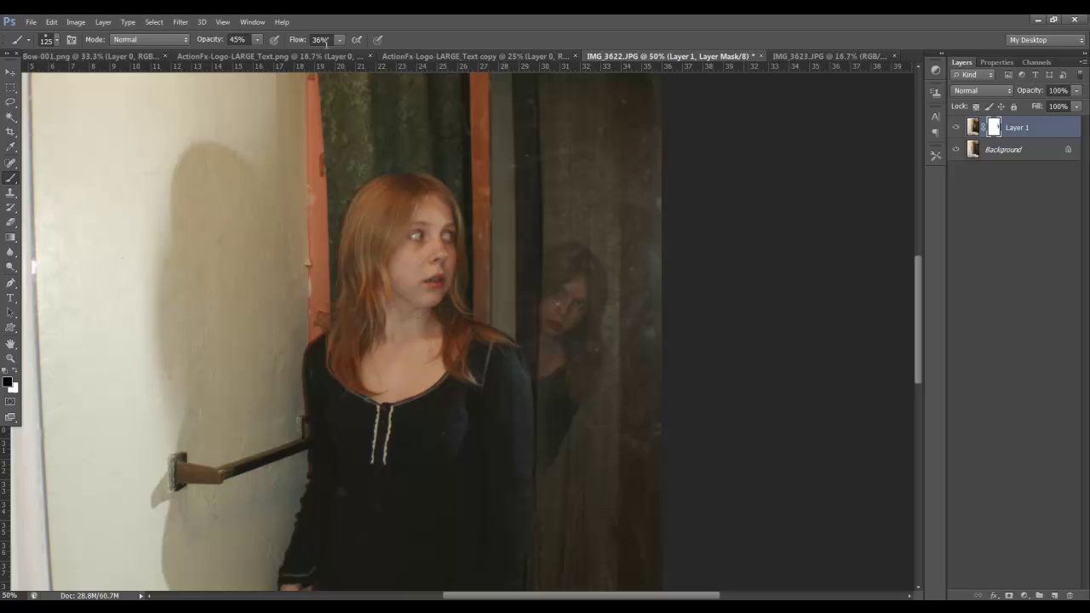
key(bracketright)
key(bracketright)
key(bracketright)
key(bracketright)
mouse_move(584, 299)
mouse_down()
mouse_move(603, 248)
mouse_move(602, 405)
mouse_up()
mouse_move(549, 247)
mouse_down()
mouse_move(565, 342)
mouse_move(568, 250)
mouse_move(579, 354)
mouse_move(575, 270)
mouse_move(591, 398)
mouse_move(576, 364)
mouse_move(576, 471)
mouse_move(565, 396)
mouse_move(567, 454)
mouse_move(574, 385)
mouse_move(570, 532)
mouse_move(574, 446)
mouse_move(548, 277)
mouse_move(563, 257)
mouse_move(576, 255)
mouse_move(584, 326)
mouse_move(582, 286)
mouse_move(598, 335)
mouse_move(592, 373)
mouse_move(601, 309)
mouse_up()
key(ctrl+minus)
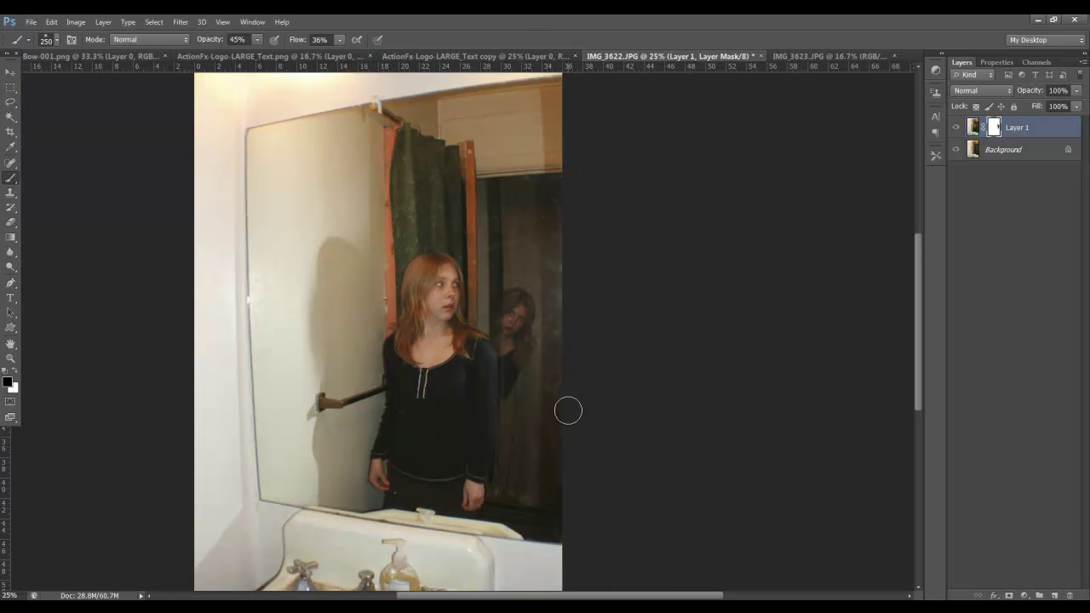
mouse_move(508, 358)
mouse_down()
mouse_move(509, 404)
mouse_move(519, 372)
mouse_move(514, 426)
mouse_move(557, 349)
mouse_up()
- Add a Curves layer that darkens shadows and lifts midtones, then reselect Layer 1
click(1024, 596)
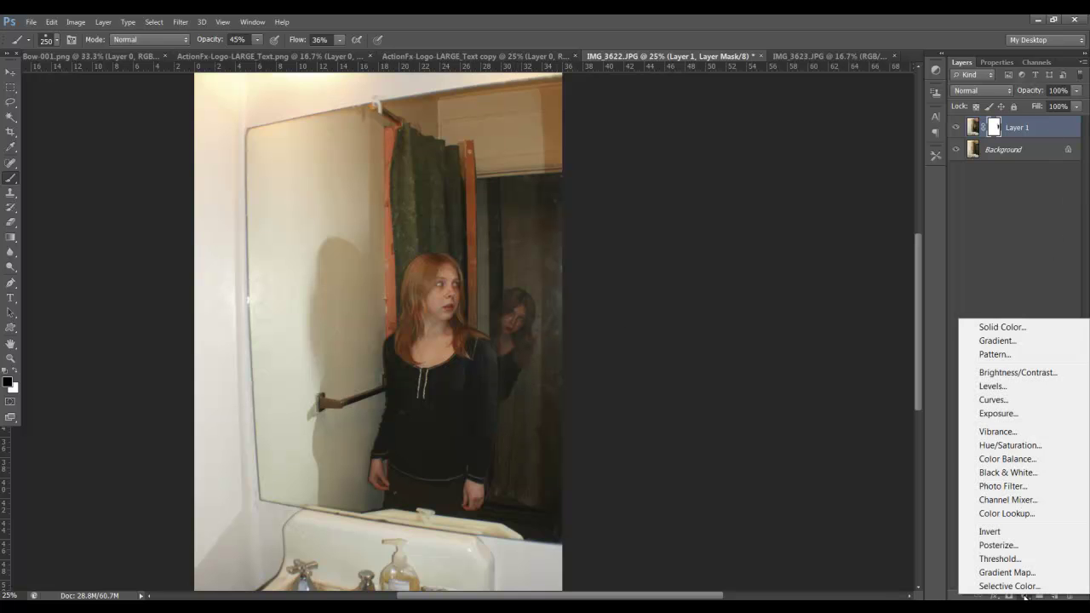
click(992, 399)
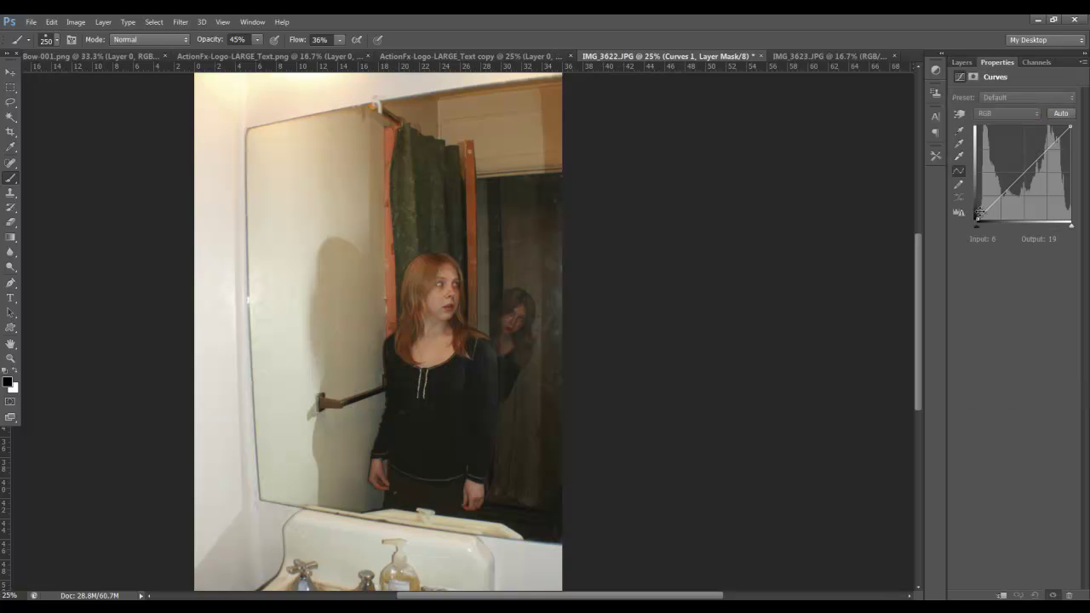
drag(978, 220, 990, 218)
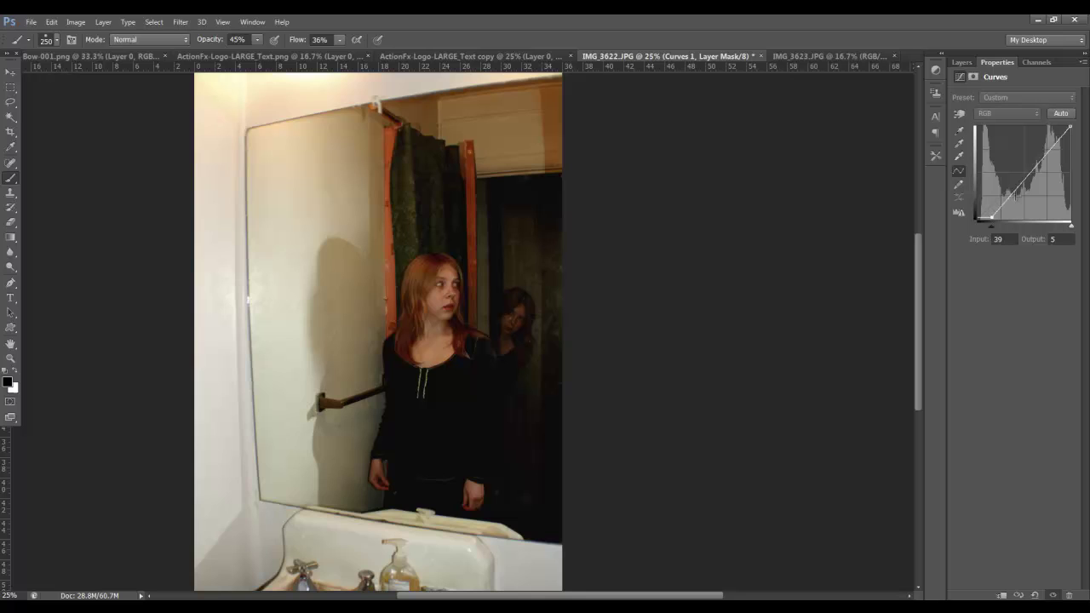
drag(1030, 174, 1028, 162)
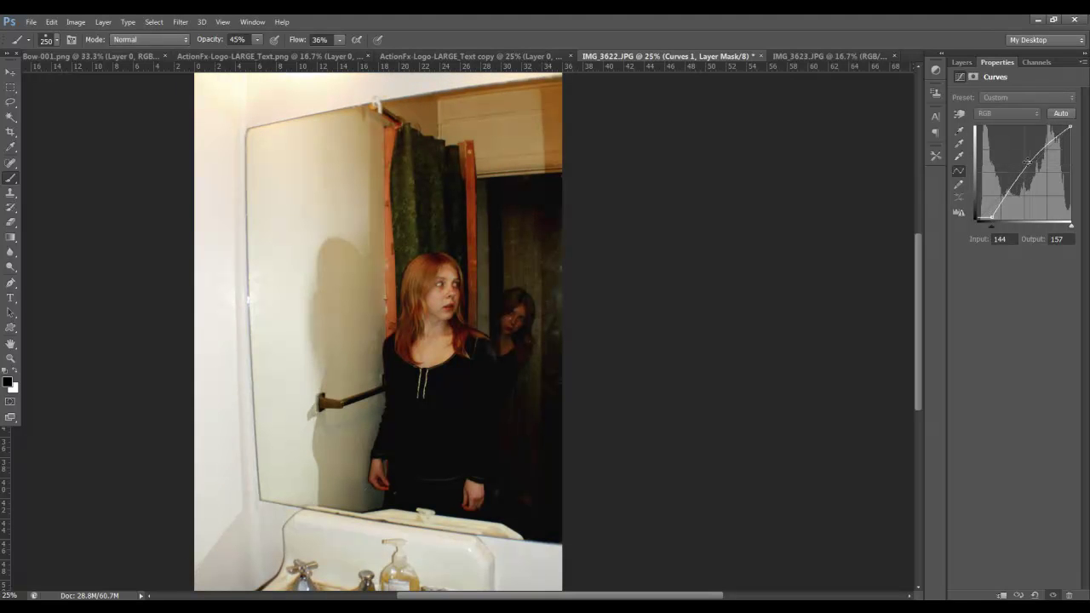
click(961, 62)
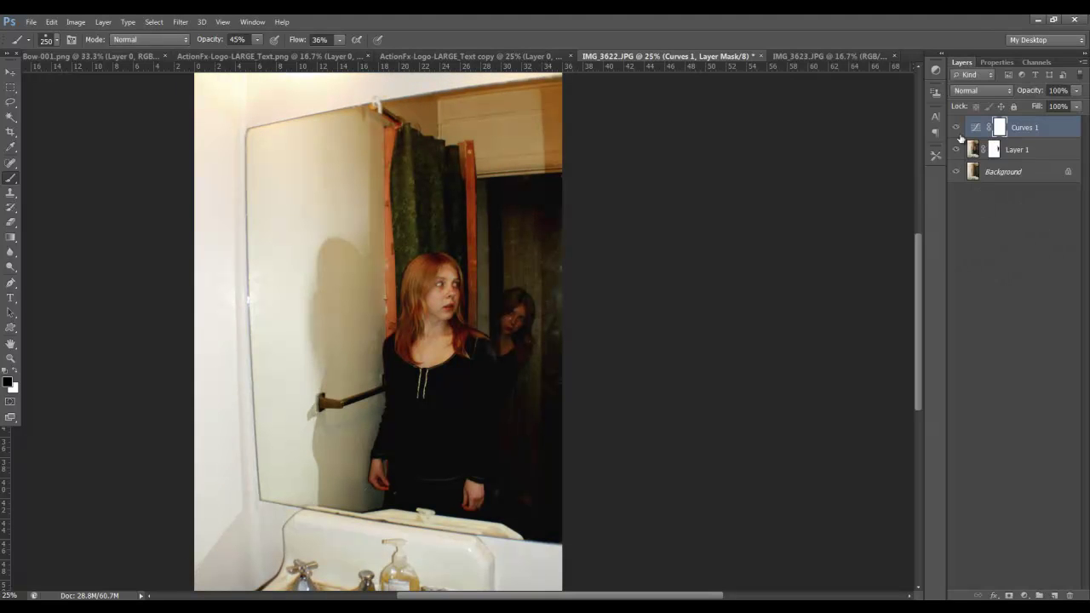
click(972, 150)
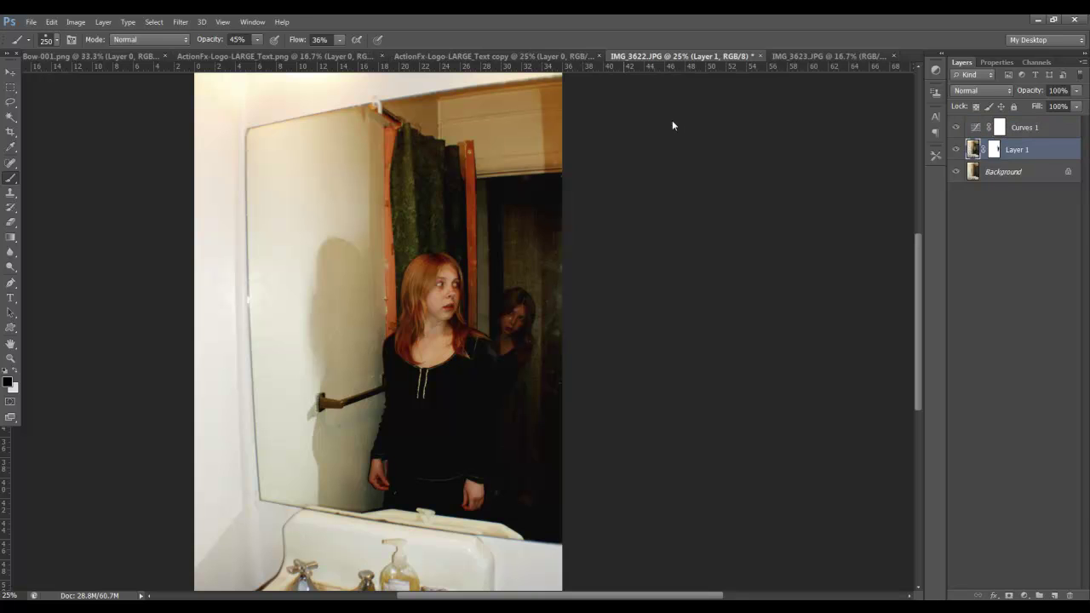
- Apply Lens Correction with a Vignette Amount of -100 to Layer 1
click(181, 22)
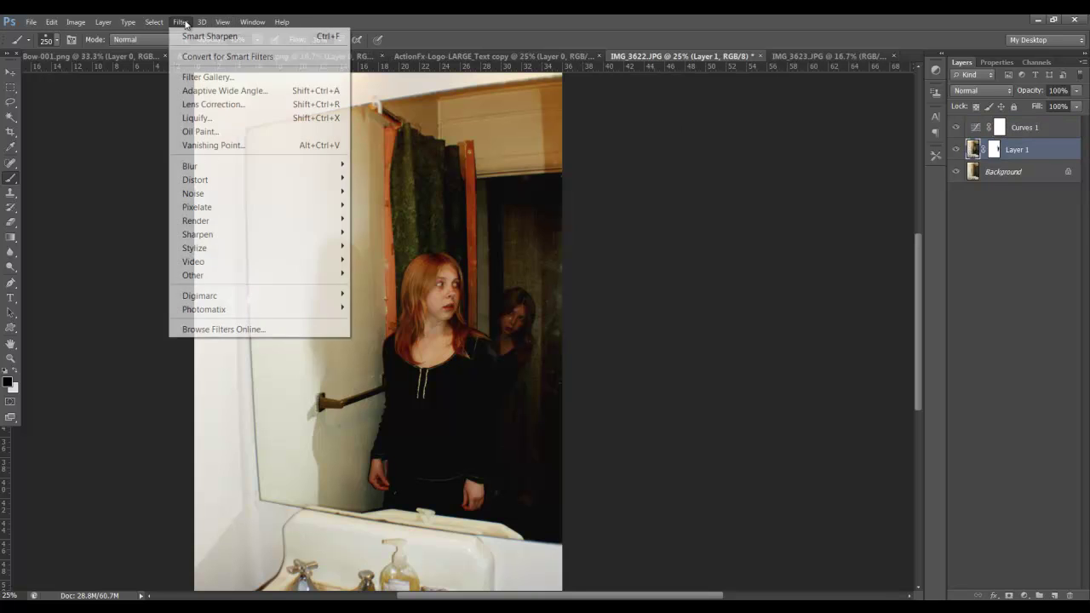
click(196, 104)
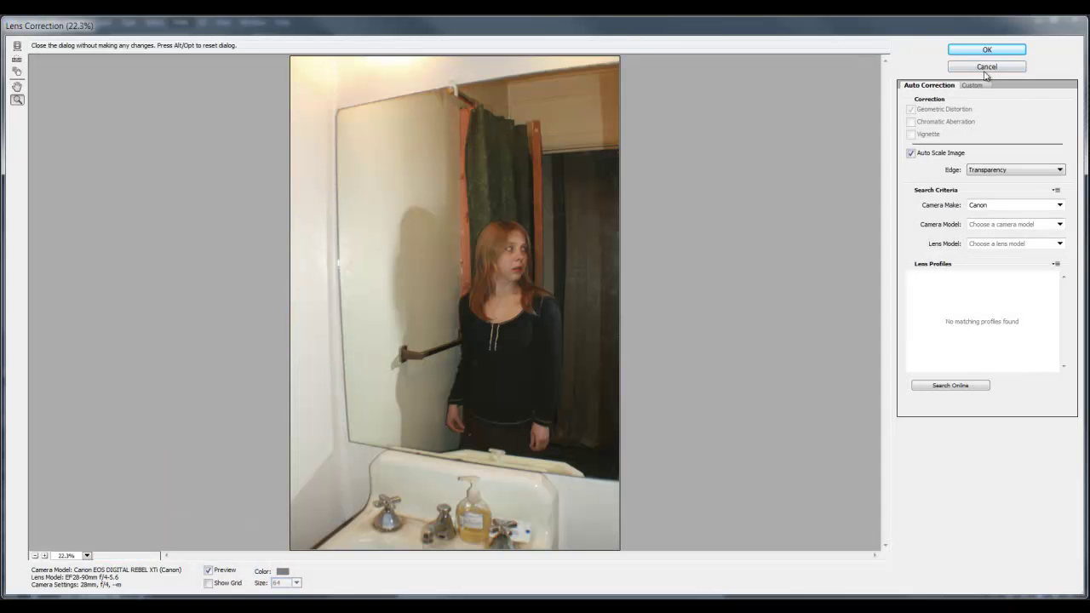
click(973, 85)
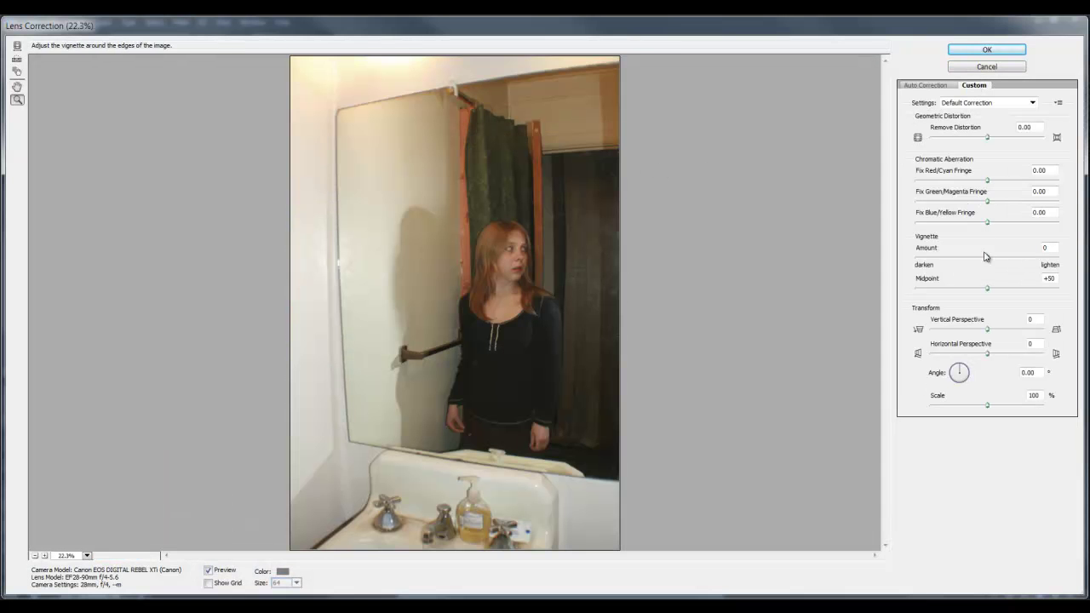
drag(982, 258, 859, 244)
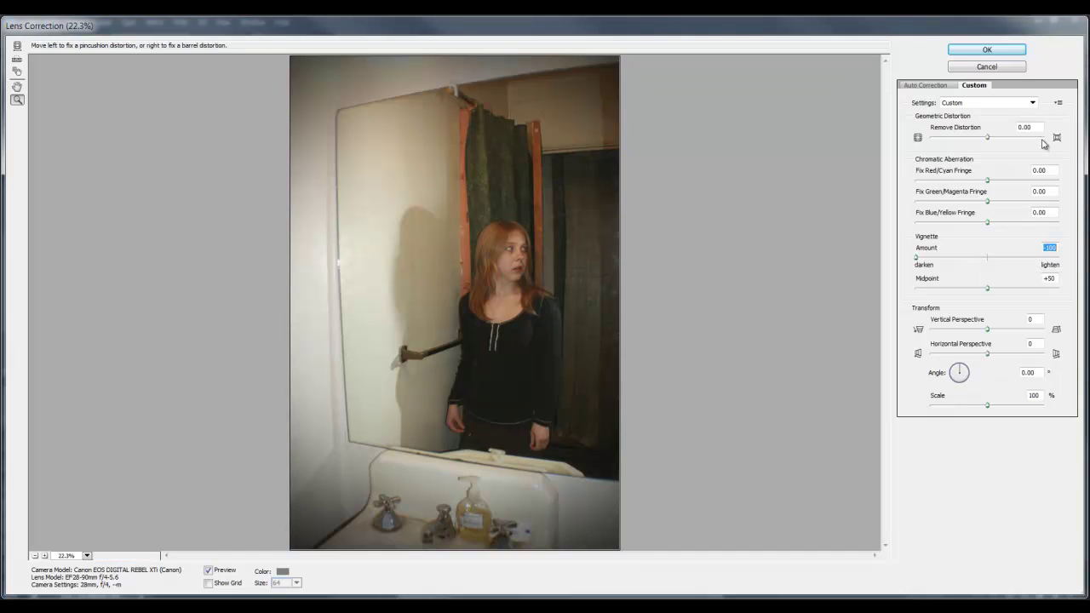
click(993, 50)
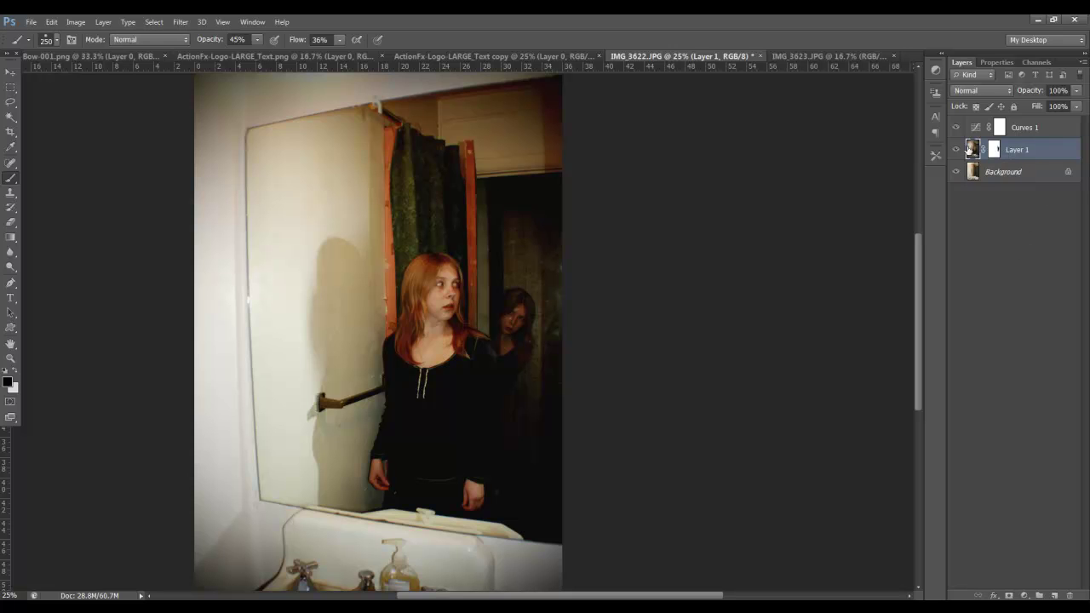
- Add a 75%-opacity Black & White adjustment above Background, then duplicate the Background layer
click(992, 174)
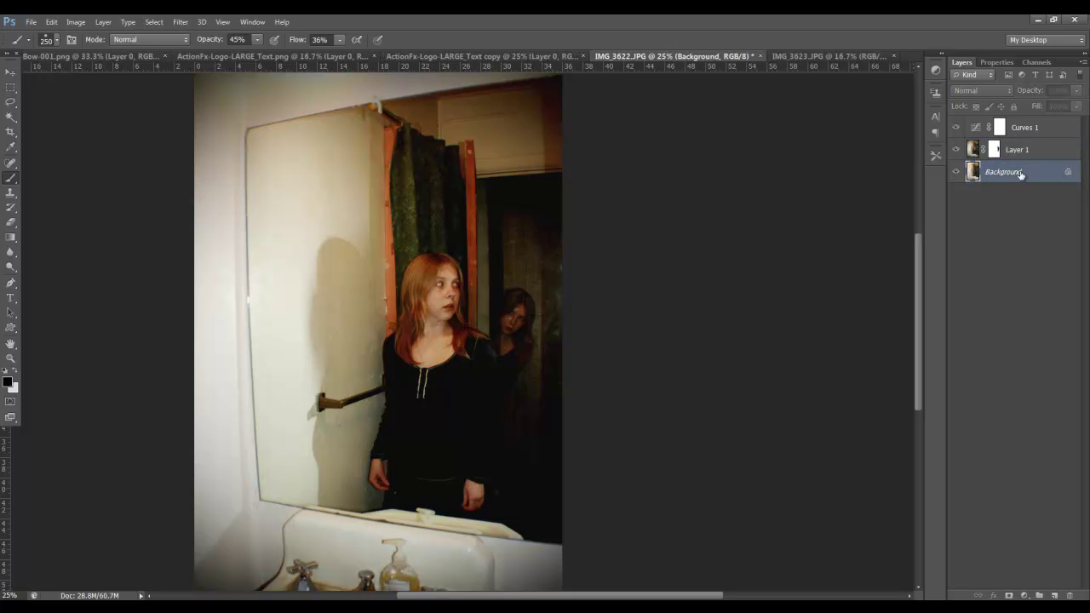
click(1023, 595)
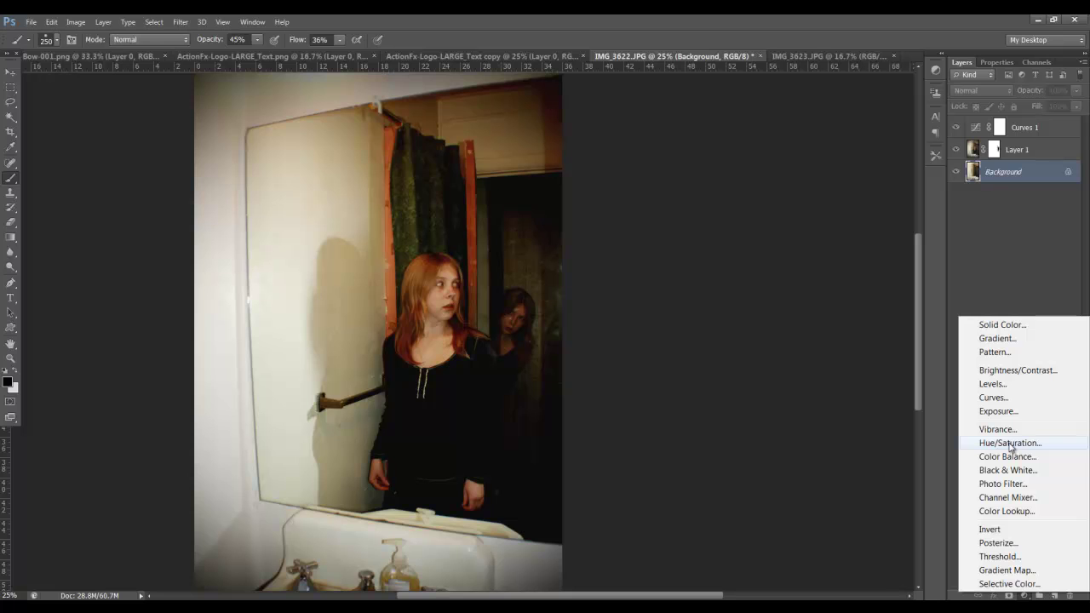
click(1007, 471)
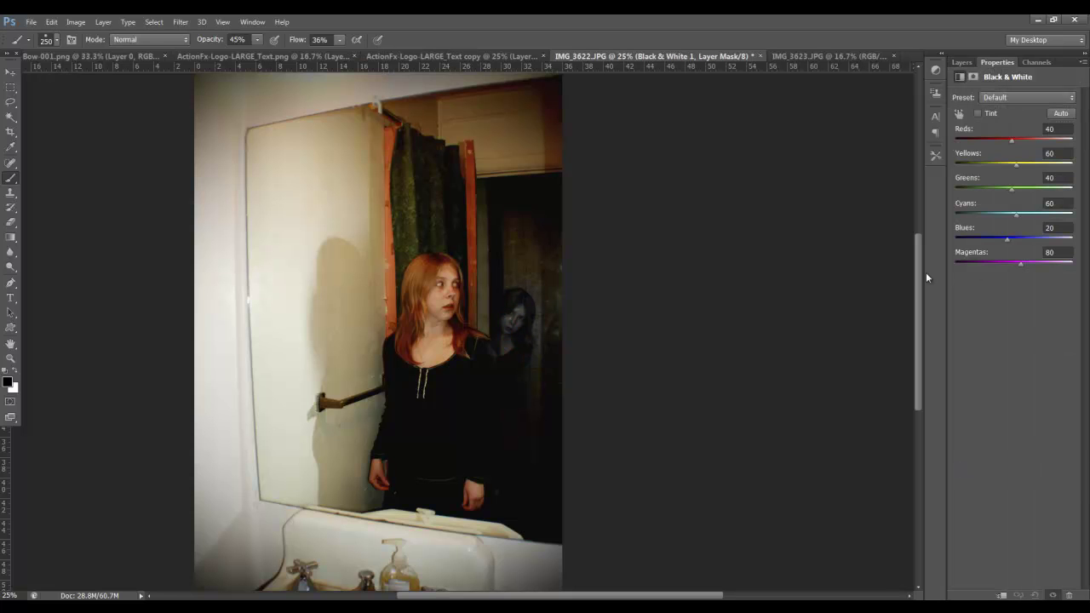
click(961, 63)
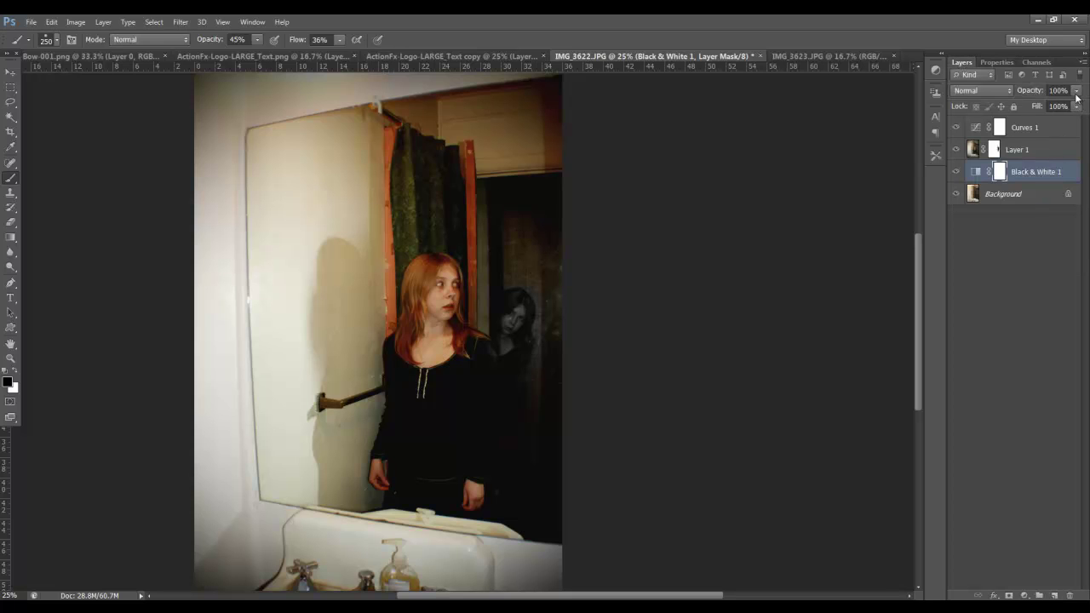
click(1076, 91)
drag(1077, 108, 1062, 108)
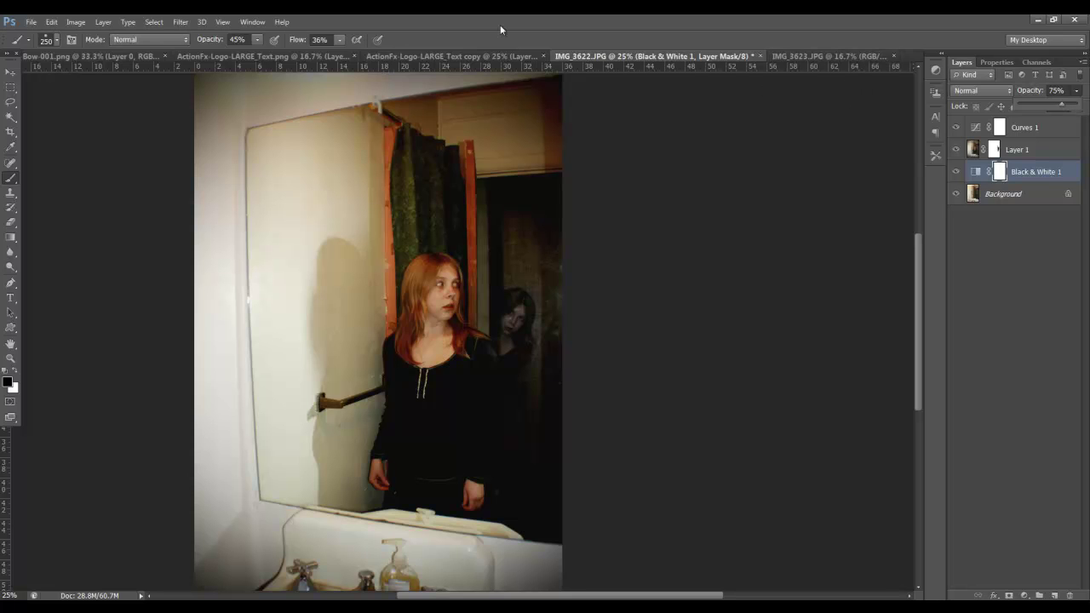
drag(1039, 201, 1056, 594)
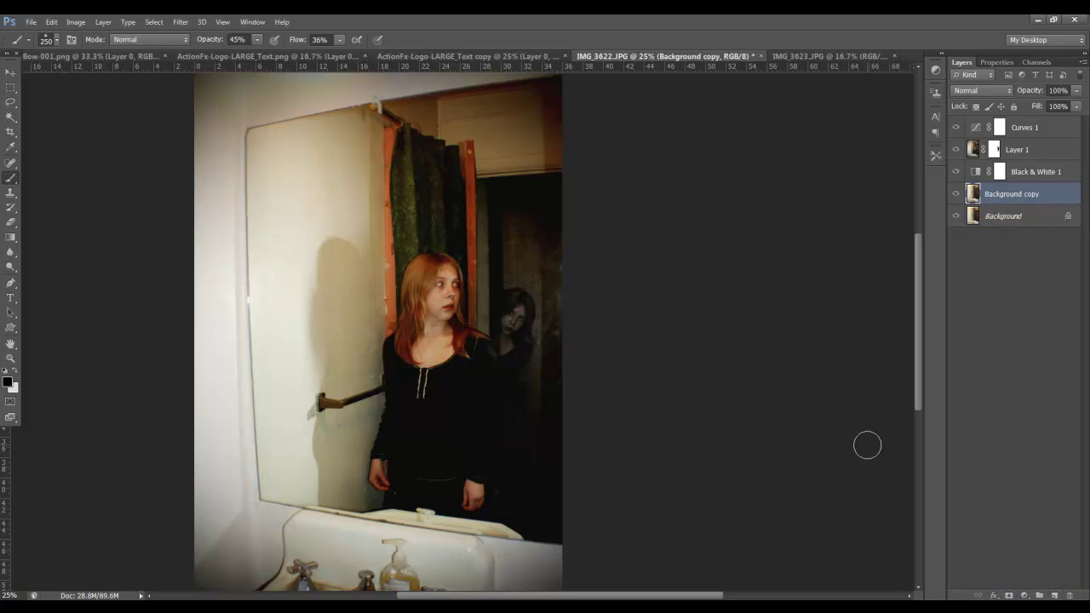
- Add 11.86% Uniform noise to the Background copy
click(181, 23)
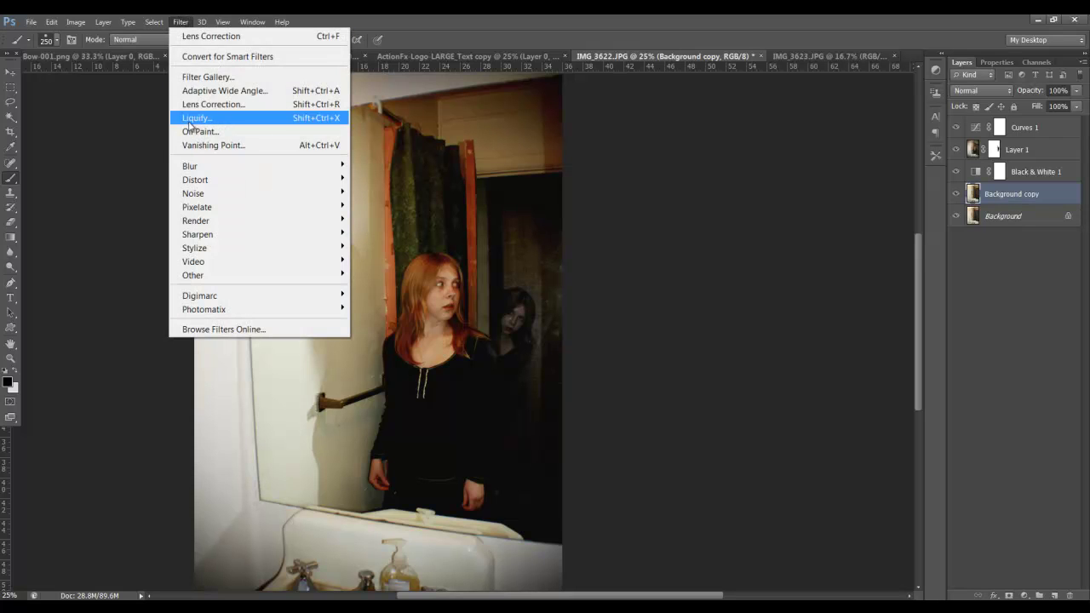
mouse_move(292, 195)
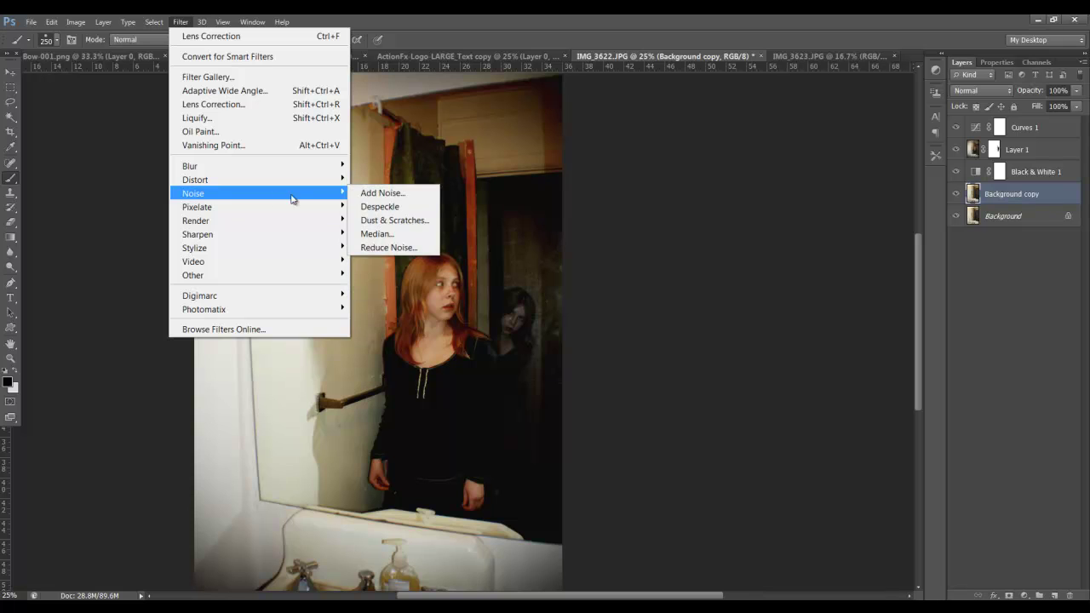
click(381, 193)
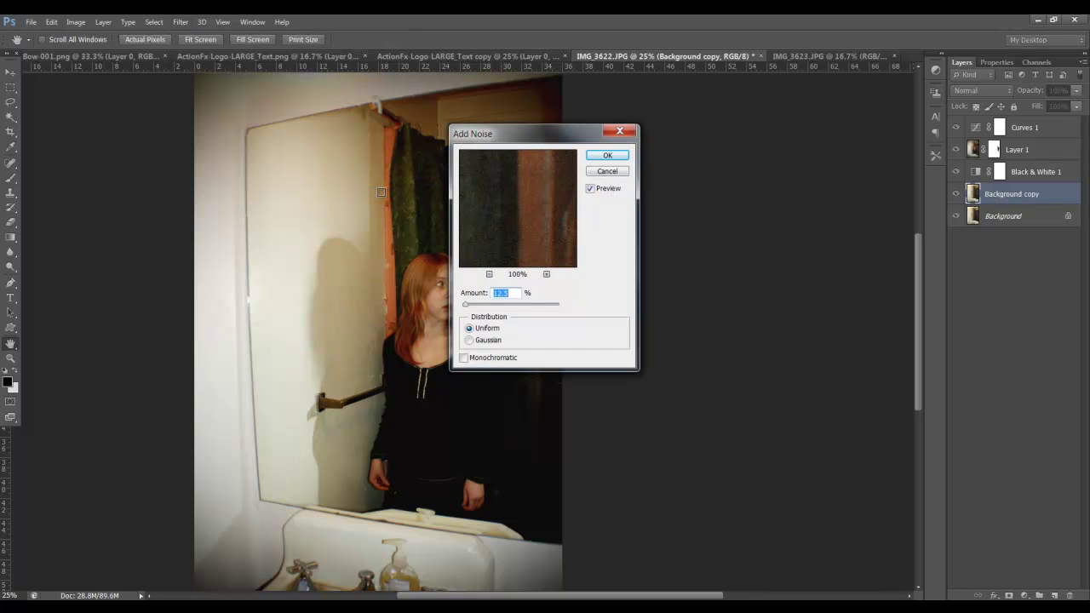
drag(531, 205, 745, 131)
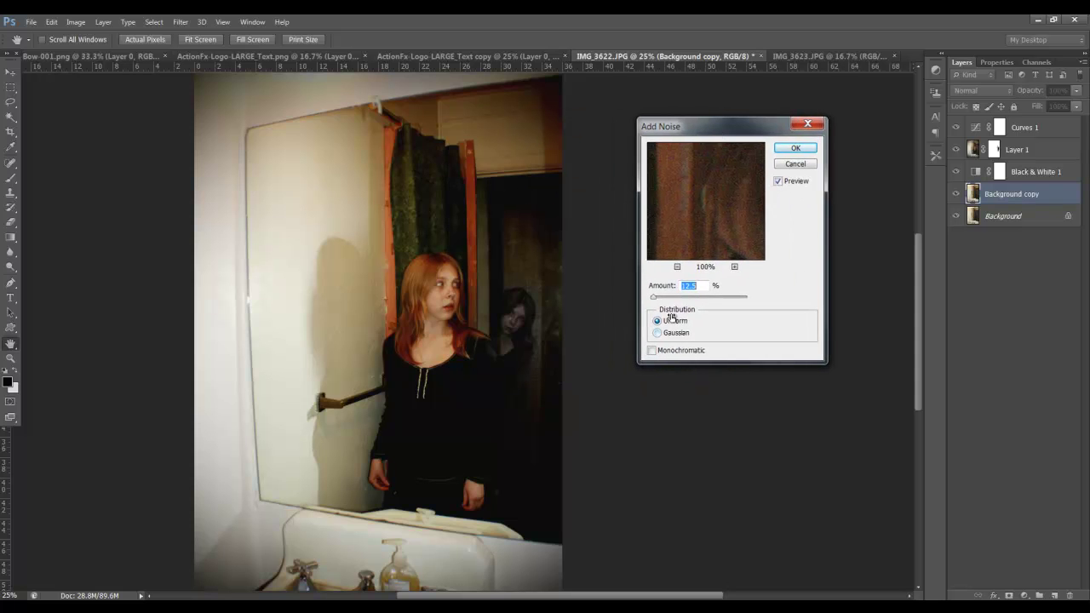
drag(660, 300, 654, 300)
click(795, 149)
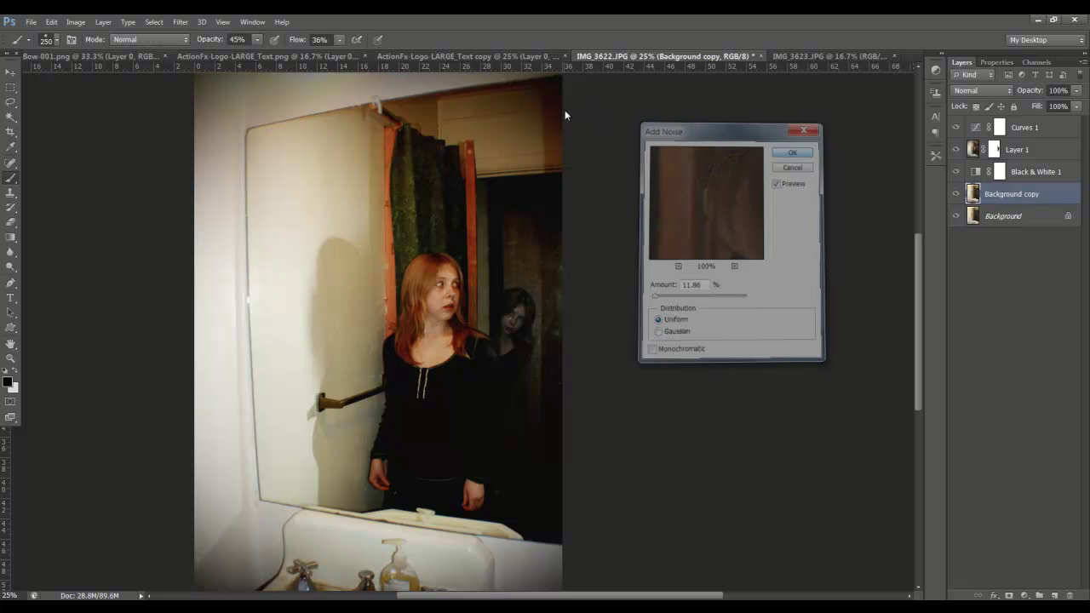
click(181, 22)
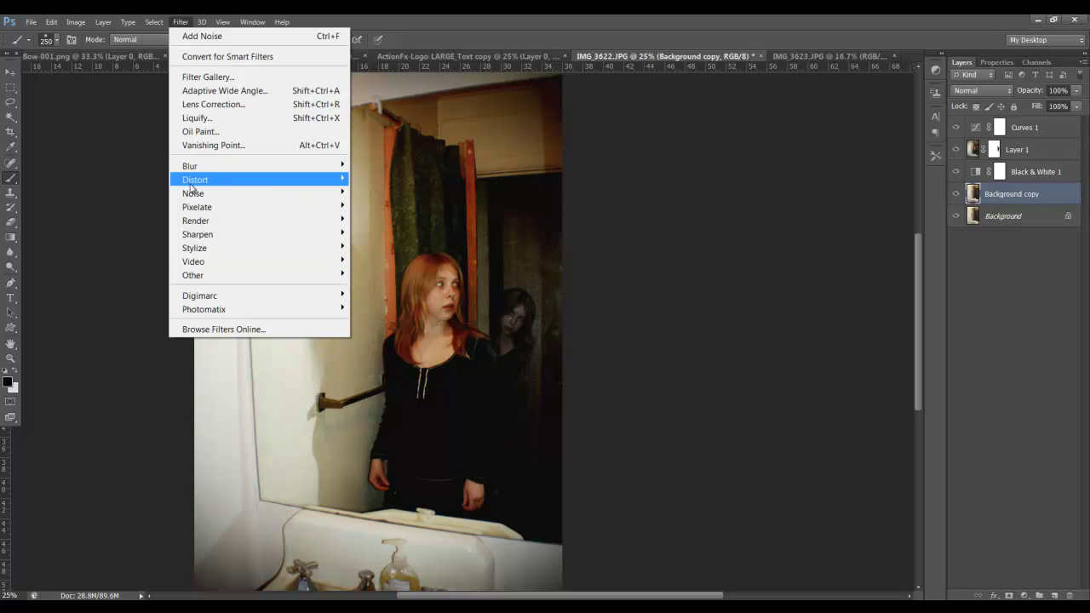
- Run Surface Blur on the Background copy at Radius 41 and Threshold 66
mouse_move(303, 168)
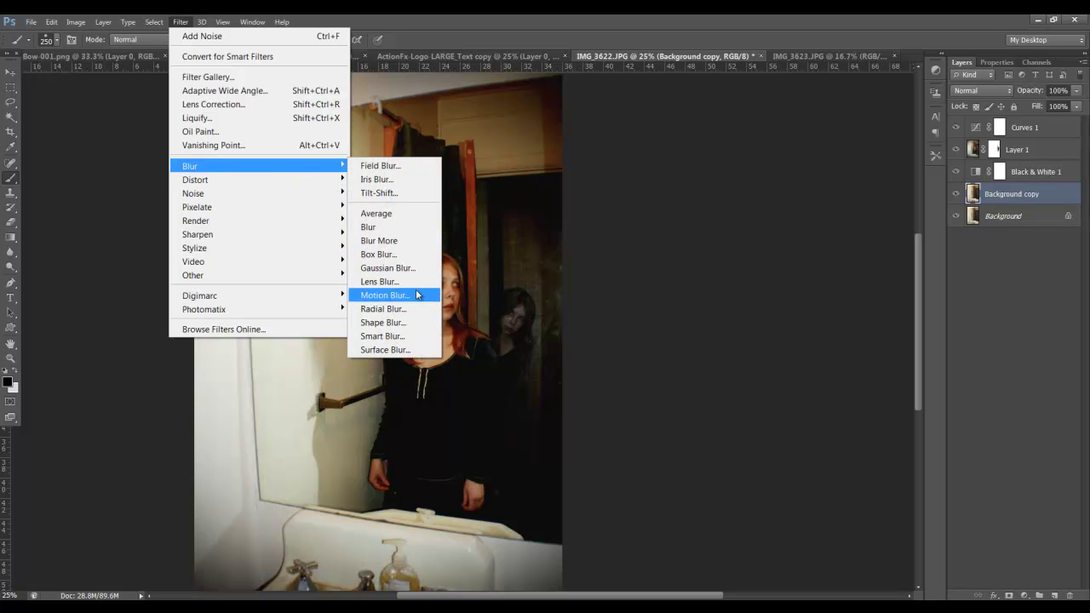
click(414, 349)
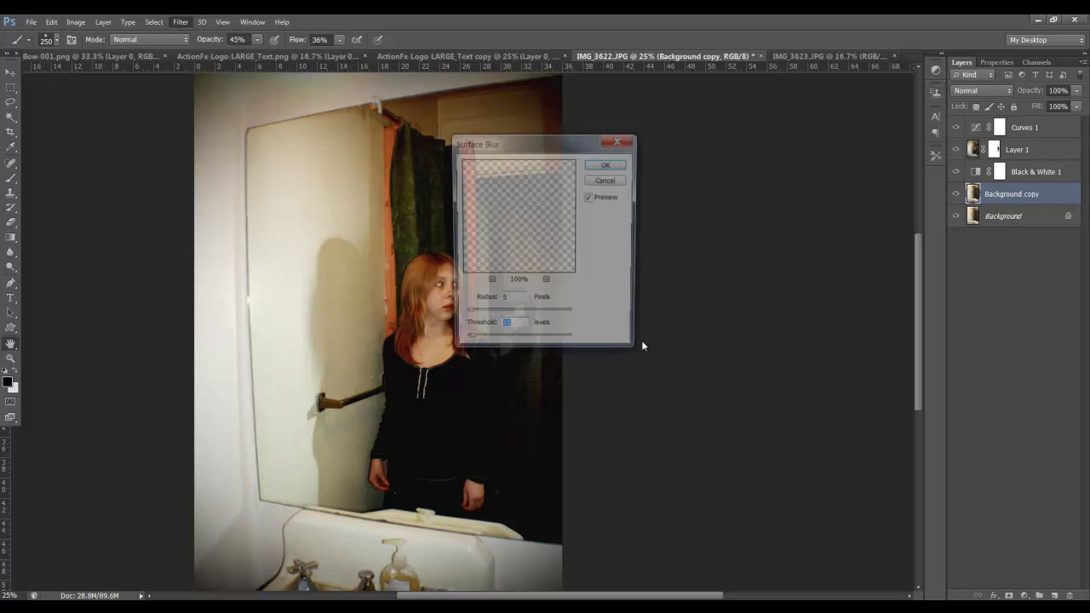
drag(570, 151, 711, 156)
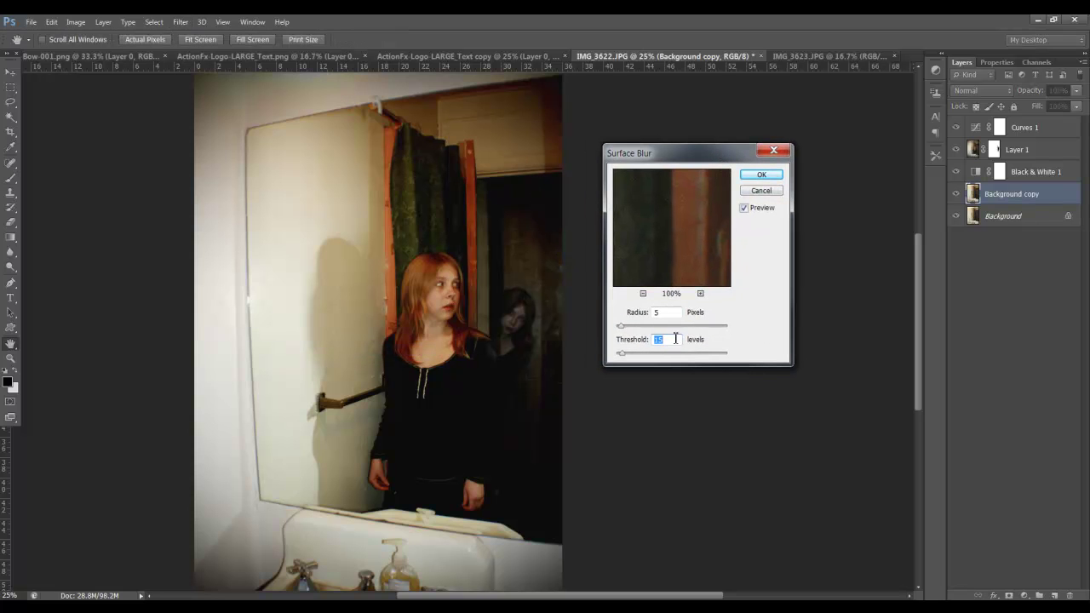
drag(634, 331, 669, 327)
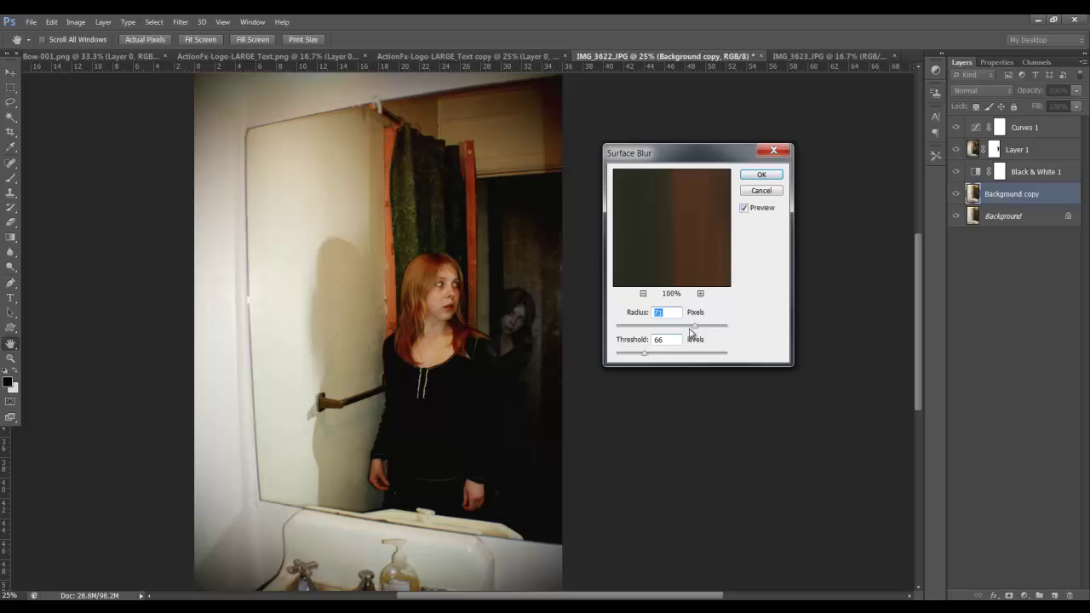
click(761, 175)
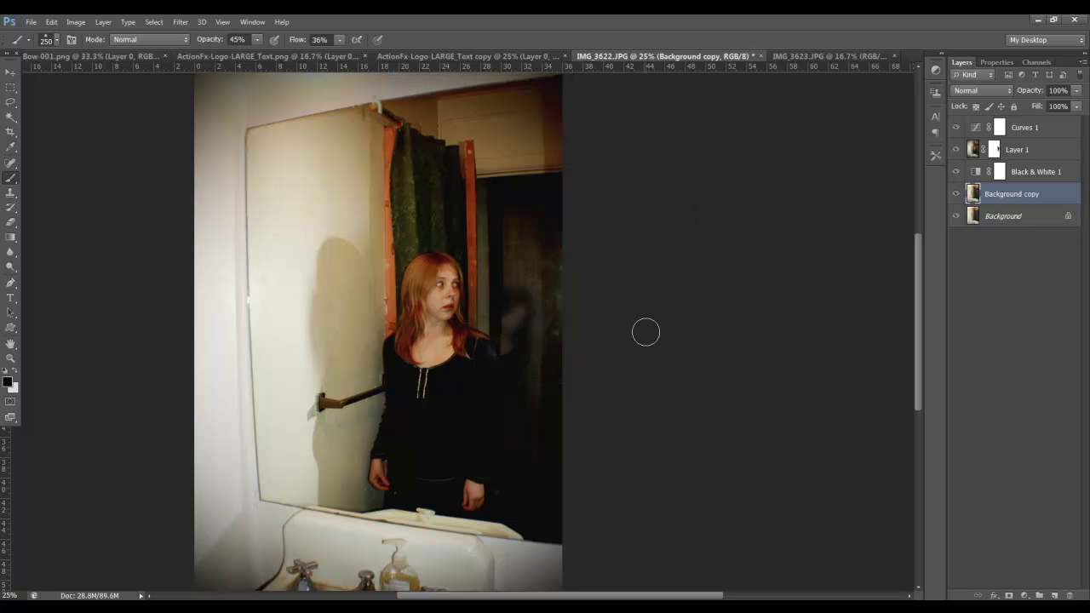
- Zoom to 66.7%, mask the Background copy, and paint around the ghost's face with a 70-px brush
key(ctrl+plus)
key(ctrl+plus)
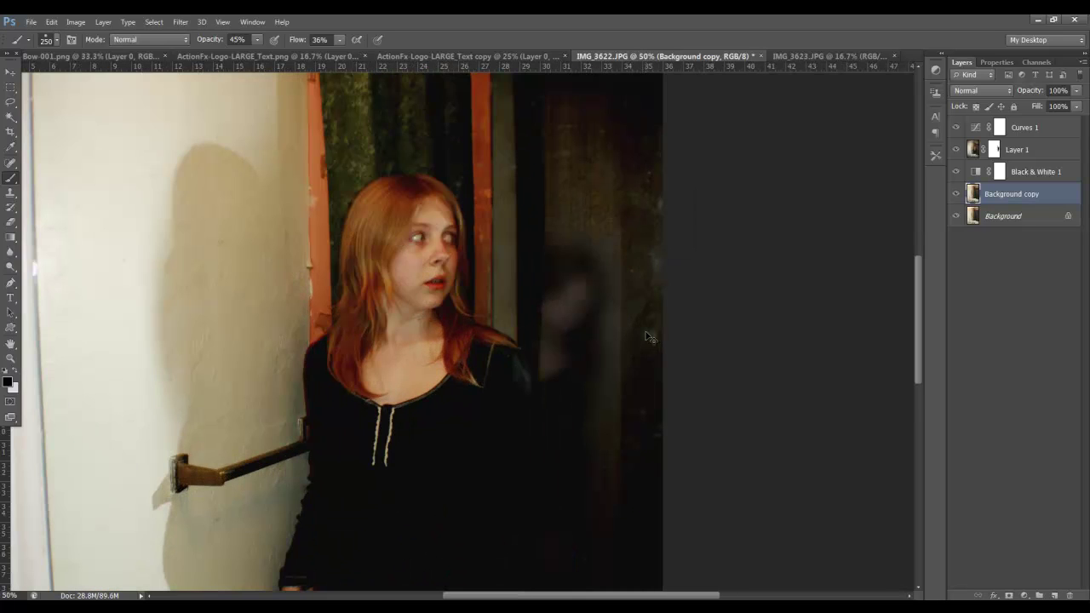
key(ctrl+plus)
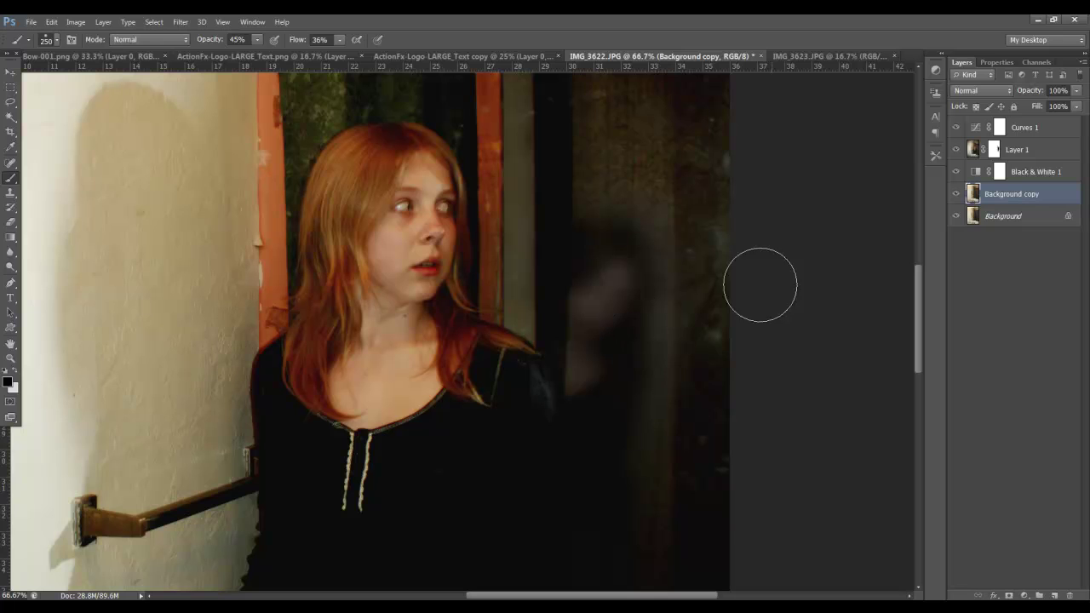
click(1009, 596)
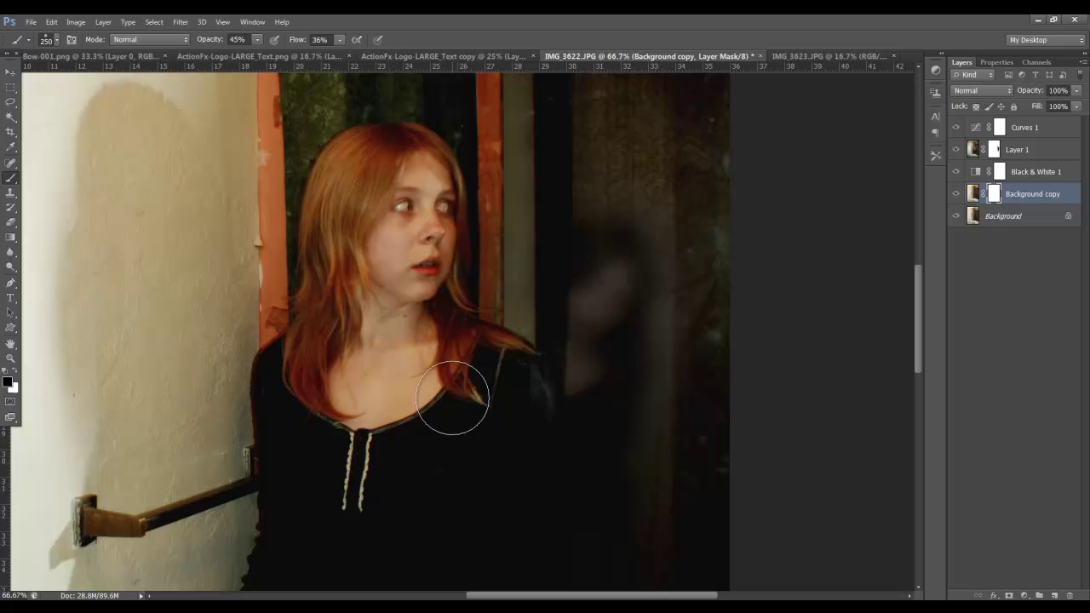
key(bracketleft)
key(bracketleft)
key(bracketleft)
key(bracketleft)
key(bracketleft)
key(bracketleft)
key(bracketleft)
key(bracketleft)
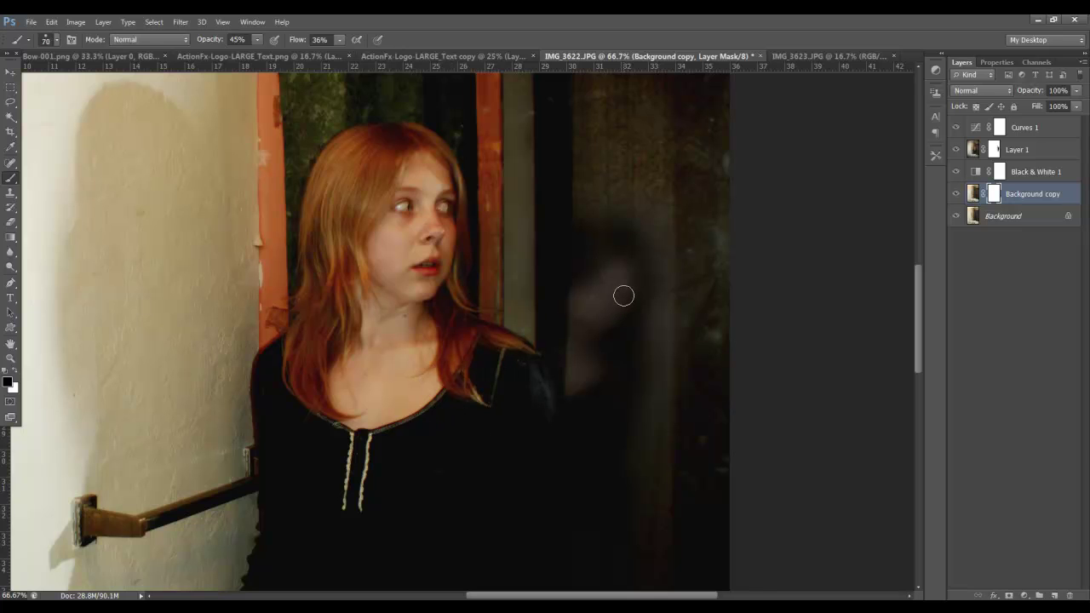
mouse_move(624, 296)
mouse_down()
mouse_move(590, 285)
mouse_move(592, 328)
mouse_move(580, 320)
mouse_move(611, 306)
mouse_move(601, 297)
mouse_move(599, 315)
mouse_move(648, 282)
mouse_move(622, 307)
mouse_move(624, 294)
mouse_move(642, 340)
mouse_move(635, 373)
mouse_move(622, 357)
mouse_move(629, 316)
mouse_up()
key(ctrl+minus)
key(ctrl+minus)
key(ctrl+minus)
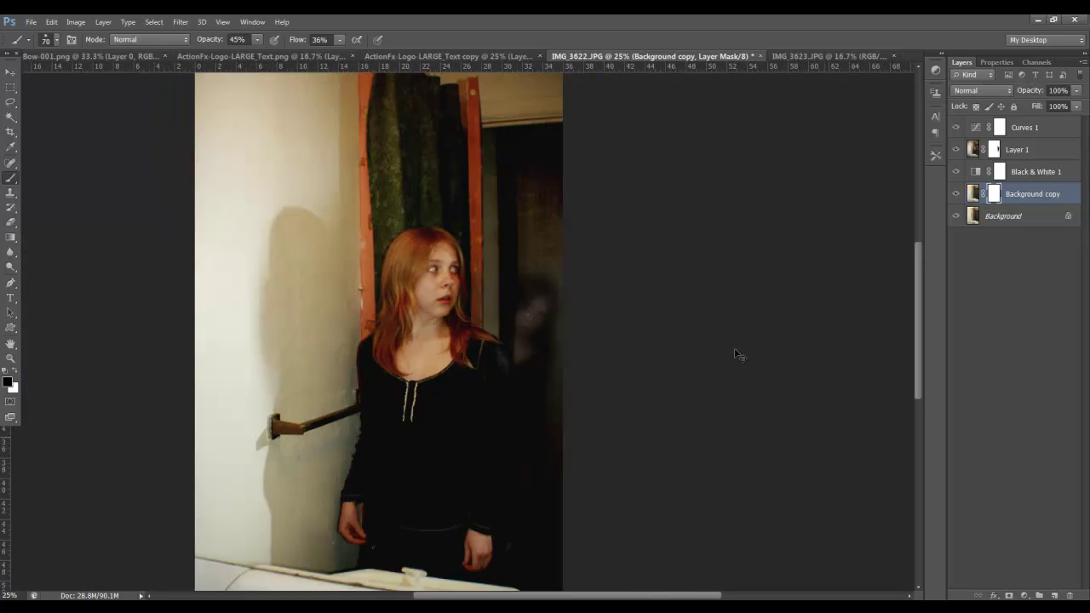